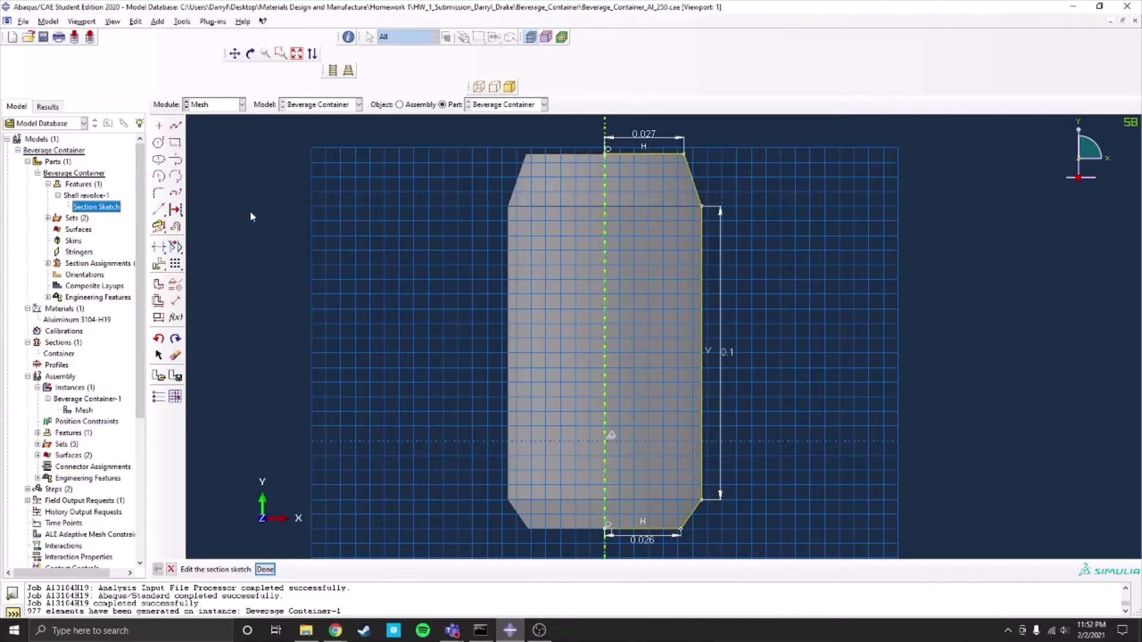
Leave the shell revolve's section sketch without regenerating the feature and discard the pending edit.
middle_click(247, 308)
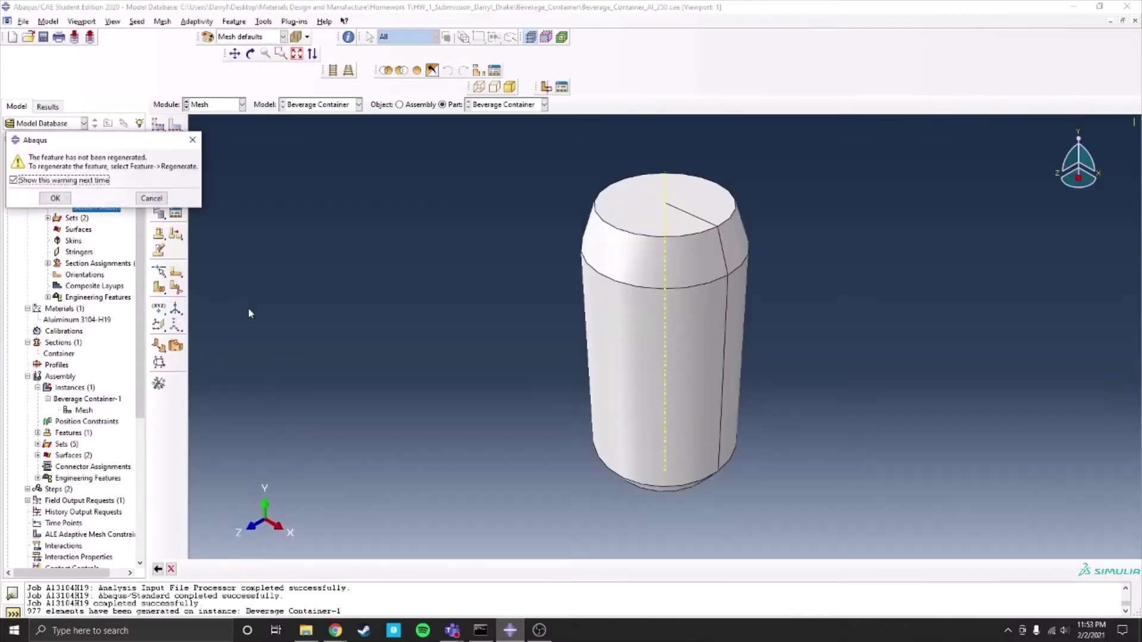
click(146, 202)
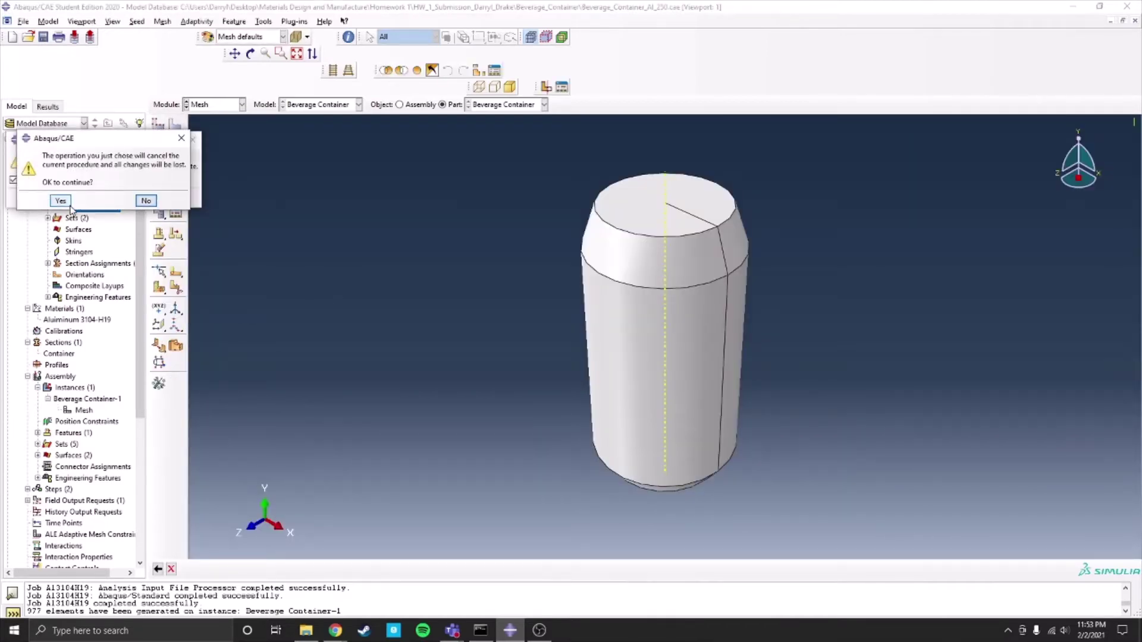
click(75, 202)
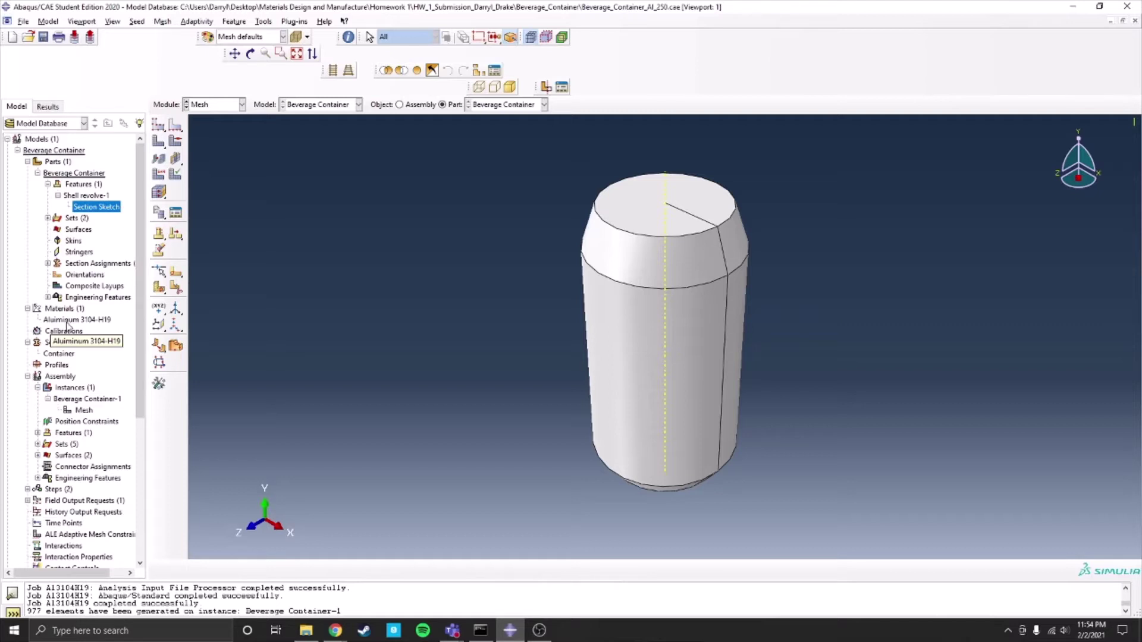
Review the density and elastic properties of the Aluiminum 3104-H19 material.
double_click(68, 321)
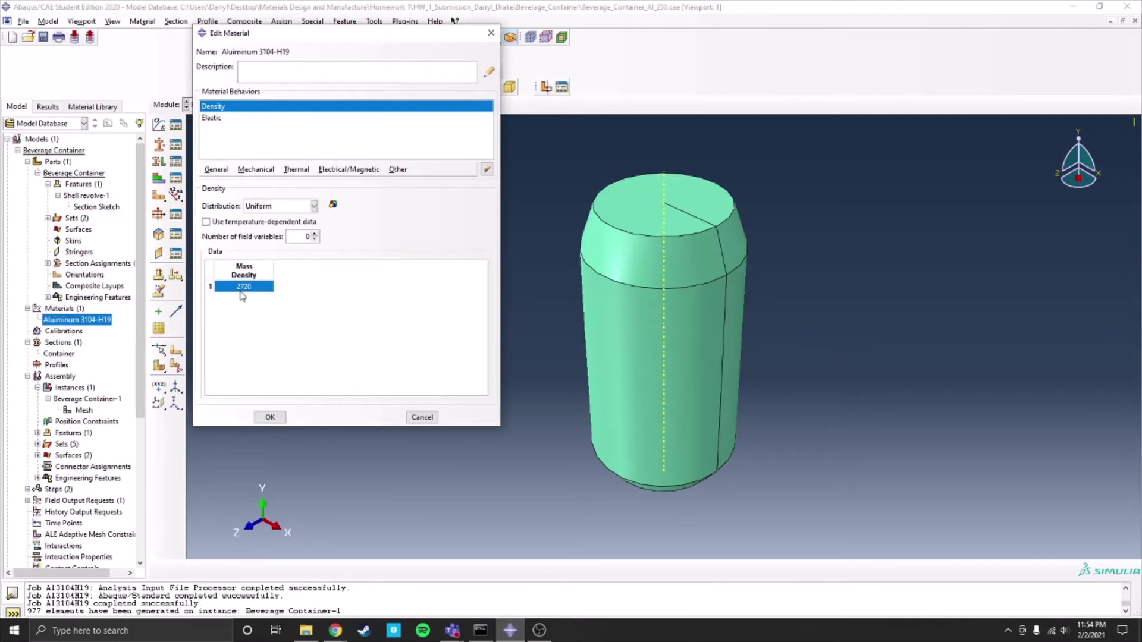
click(237, 121)
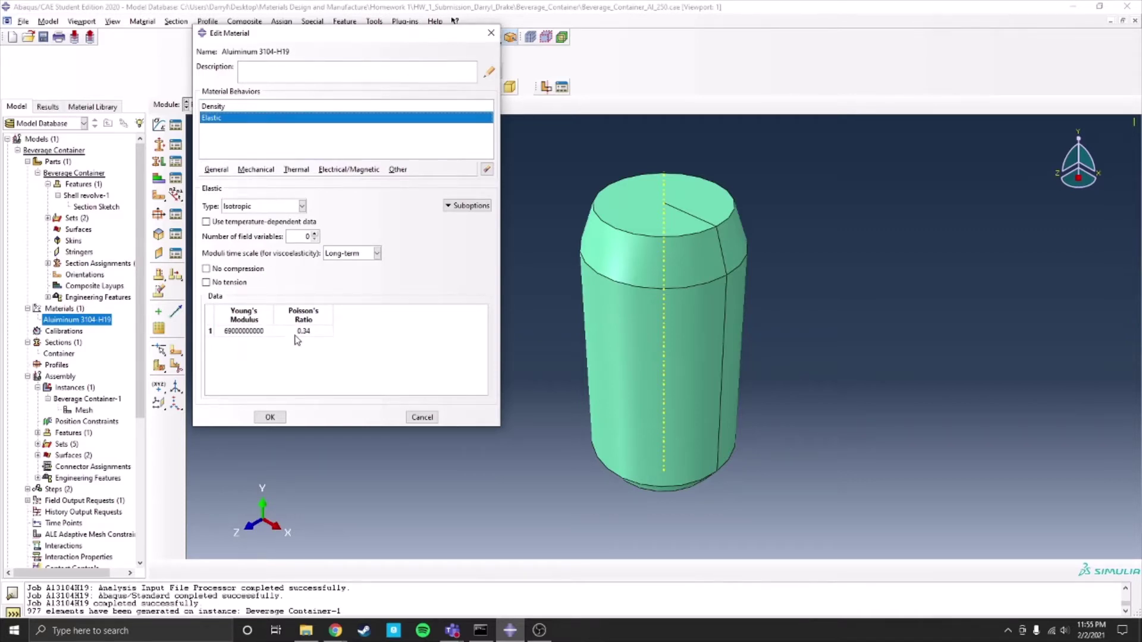
click(268, 416)
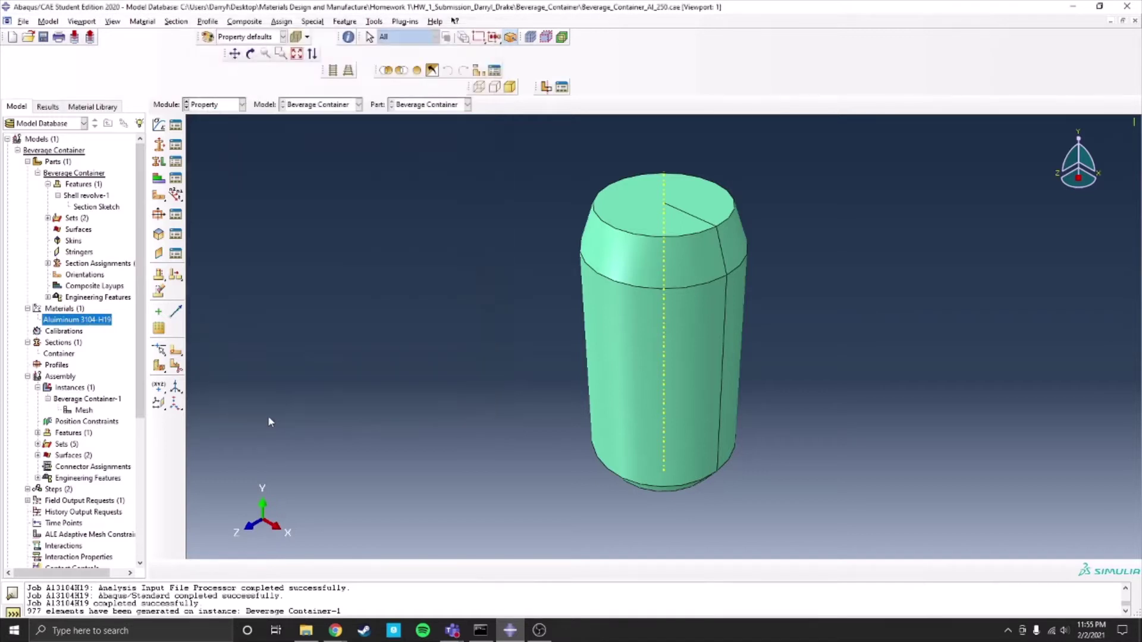
Edit the Container shell section, selecting Aluiminum 3104-H19 as its material, and accept the section definition.
double_click(55, 354)
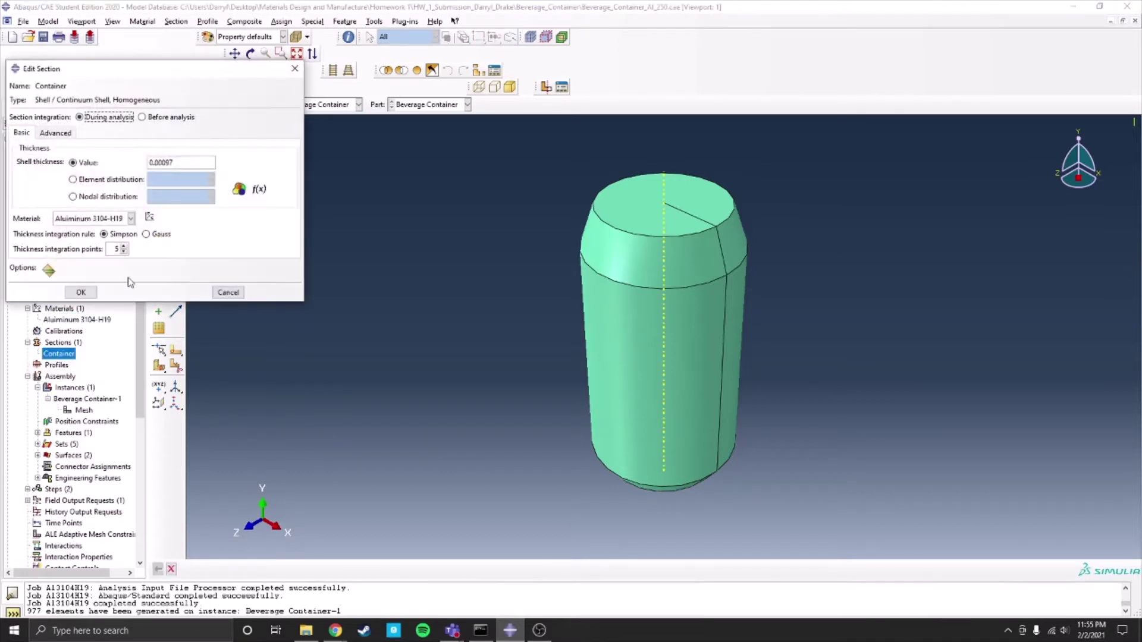
click(130, 218)
click(122, 229)
click(83, 292)
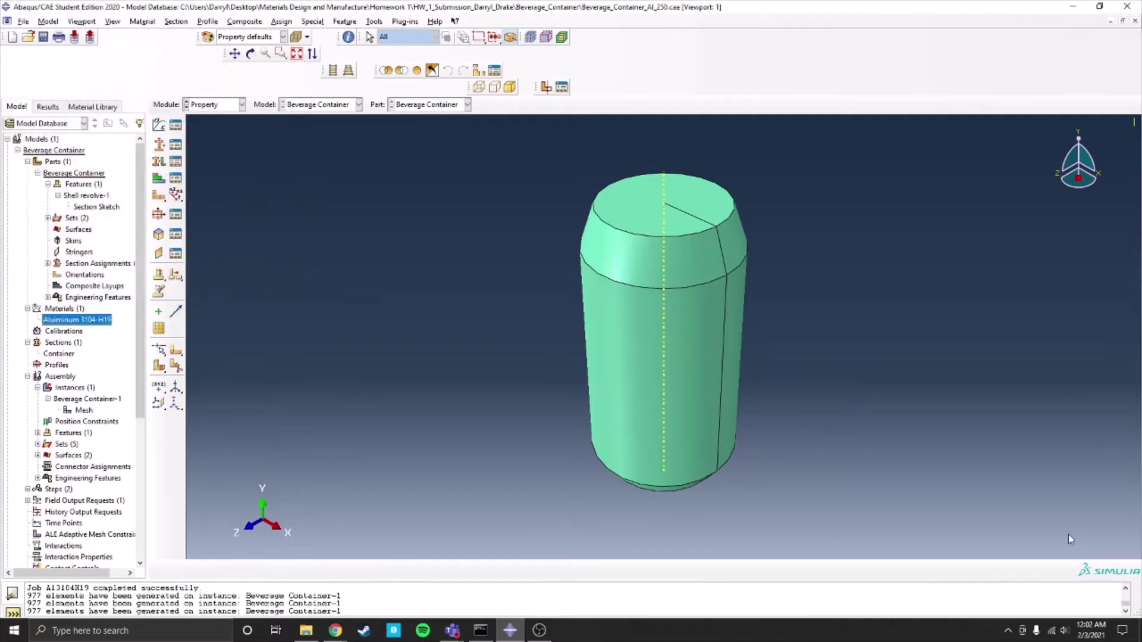
Display the mesh of the Beverage Container-1 instance and accept its global seeds with an approximate size of 0.00555.
double_click(83, 410)
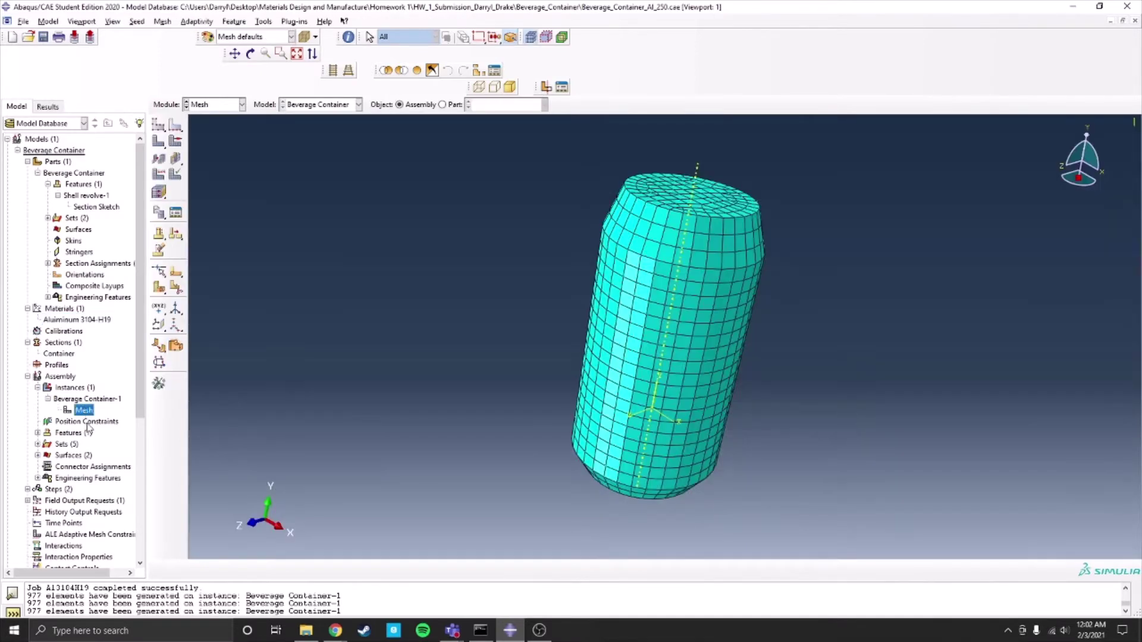
click(161, 129)
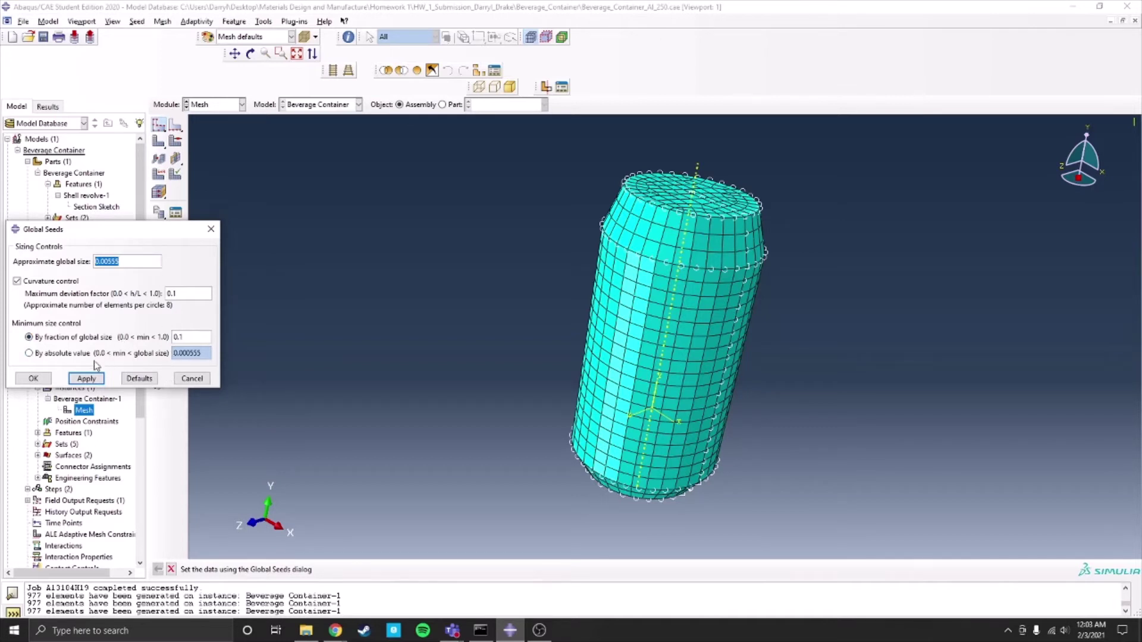
click(47, 382)
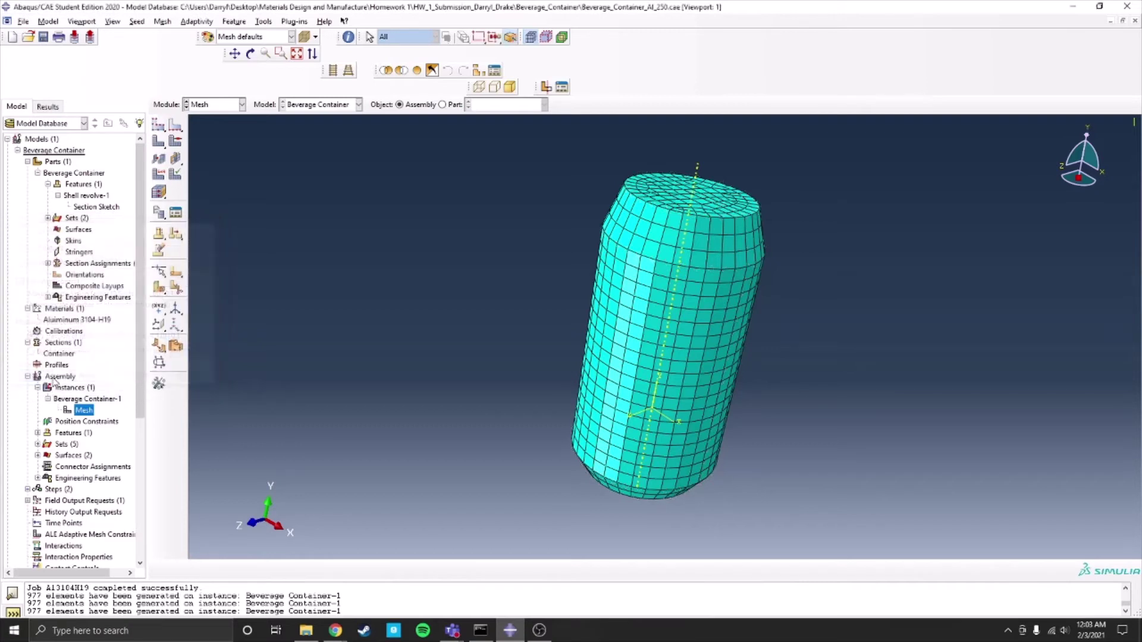
click(159, 144)
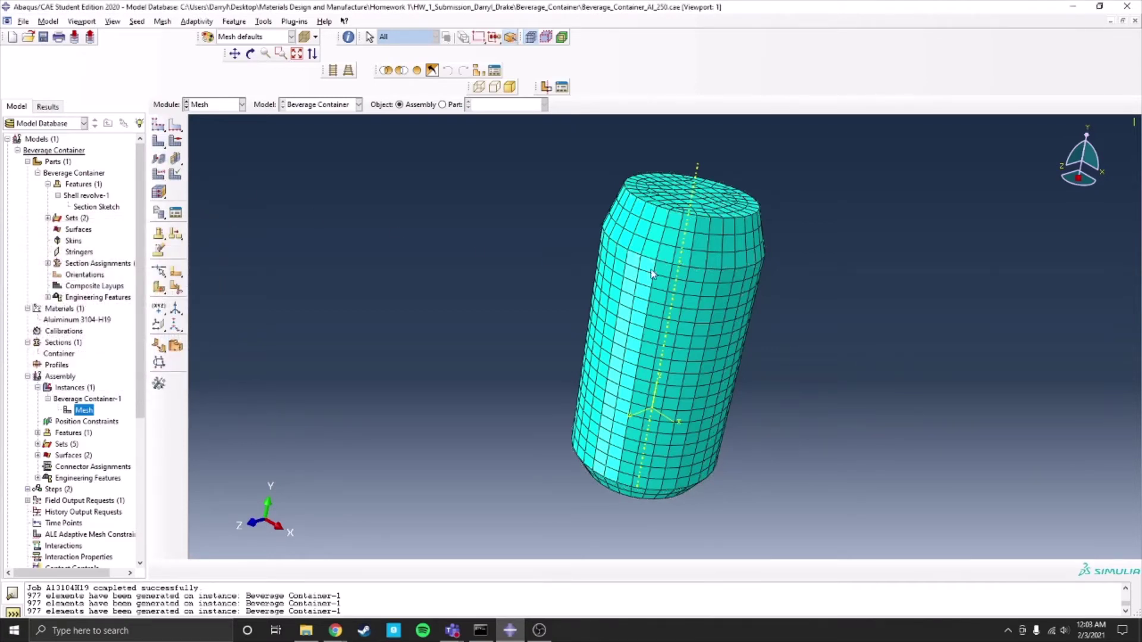
mouse_move(1078, 152)
mouse_down()
mouse_move(1061, 170)
mouse_move(1130, 145)
mouse_move(1112, 158)
mouse_move(1100, 142)
mouse_move(1077, 167)
mouse_up()
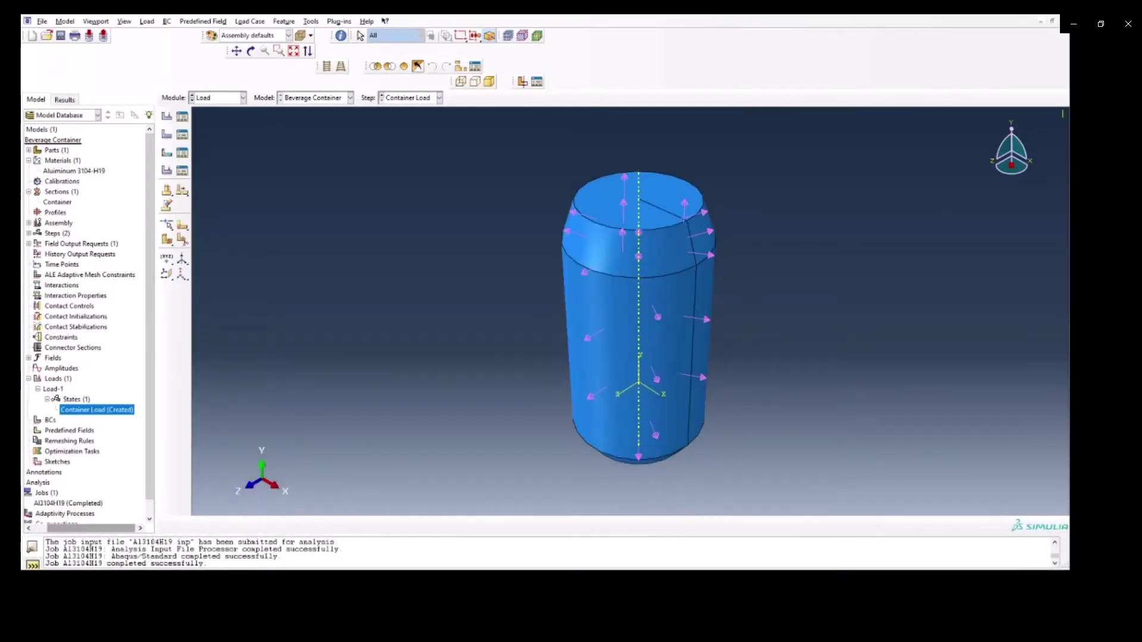
Inspect Load-1 on the can by opening its Container Load state, and close the recording of it.
drag(84, 528, 69, 528)
double_click(66, 421)
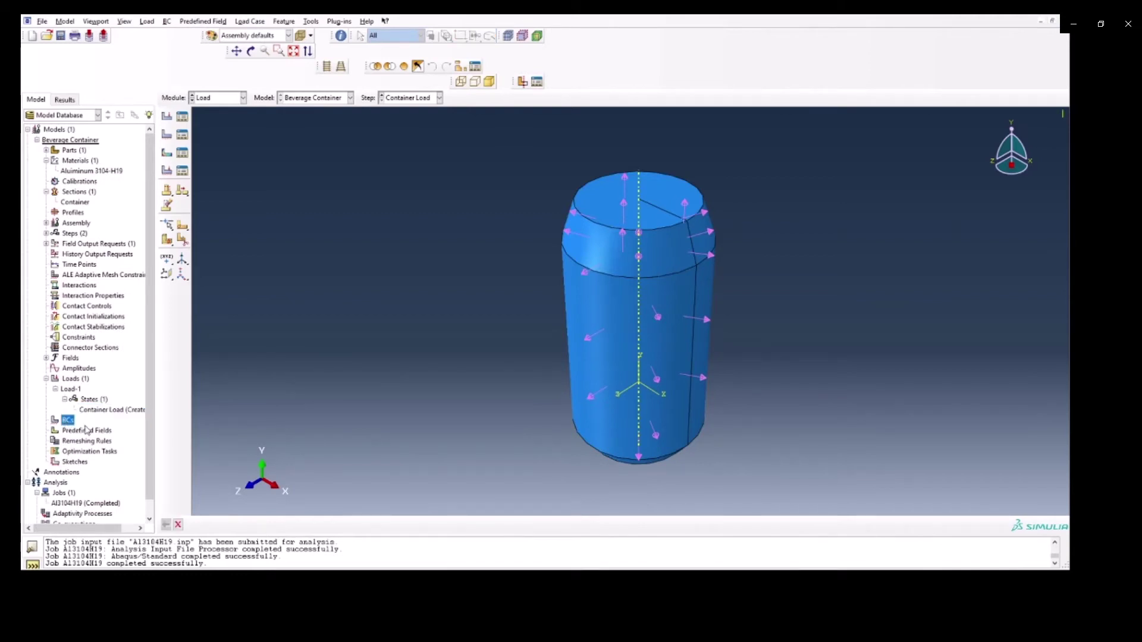
click(72, 380)
click(96, 413)
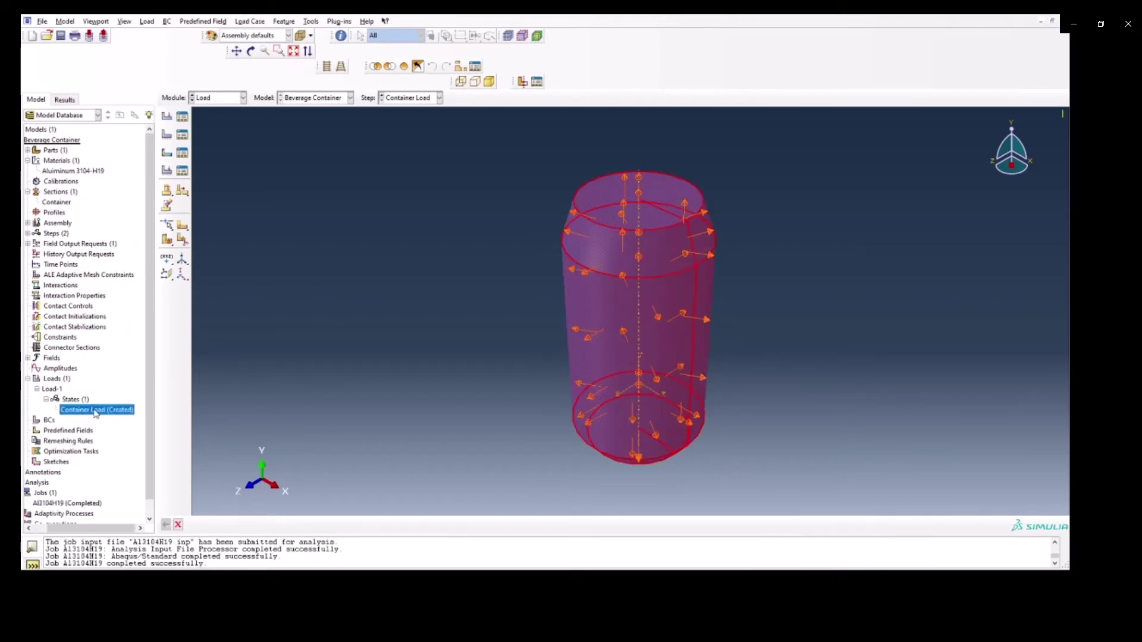
double_click(96, 413)
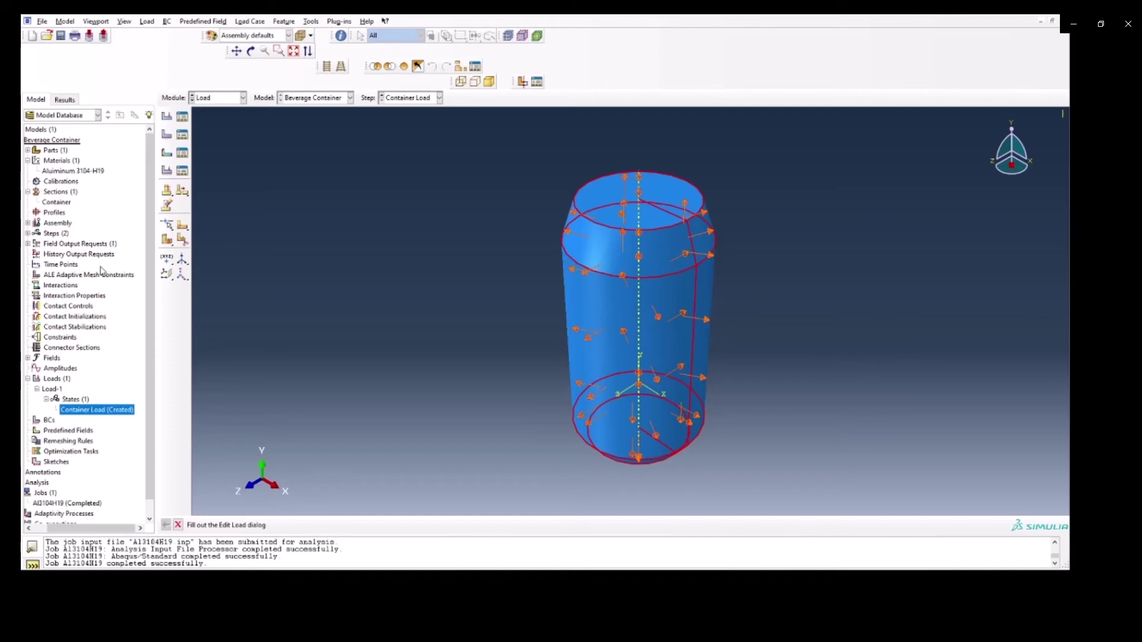
key(Return)
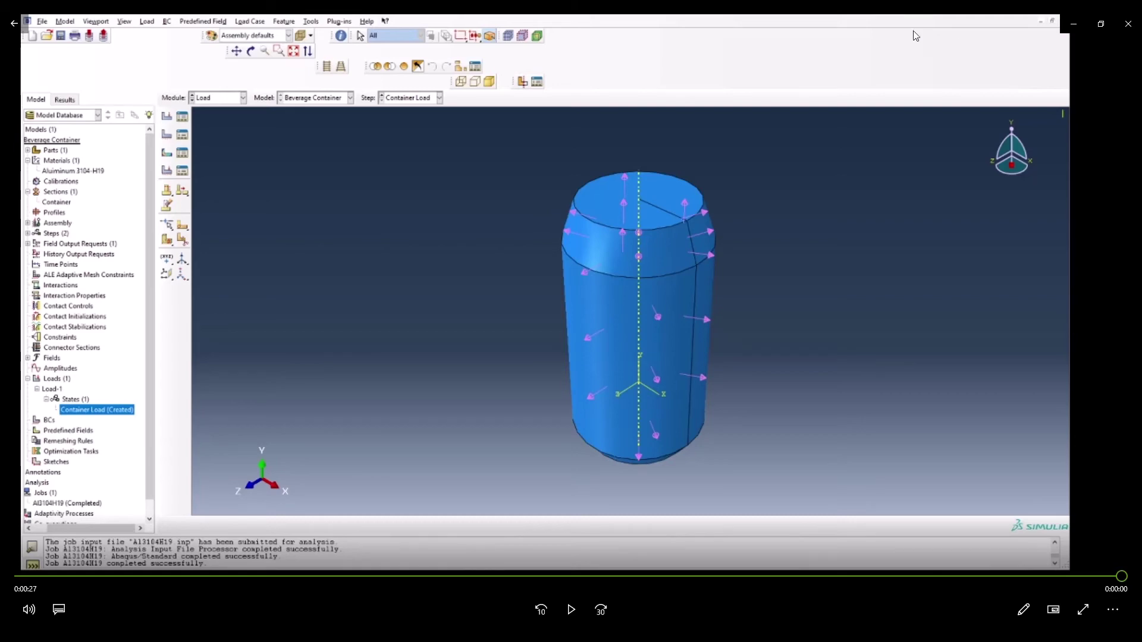
click(1128, 23)
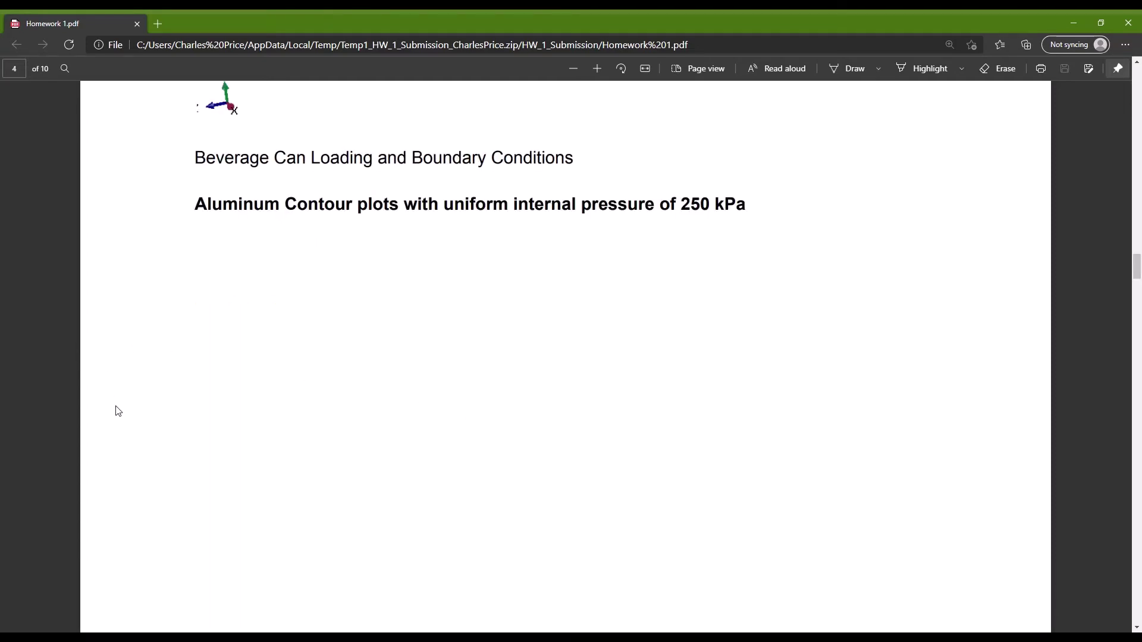
In the Homework 1.pdf report open in the browser, examine the aluminum can's stress and strain contour plots.
scroll(116, 410, down, 15)
scroll(118, 419, down, 3)
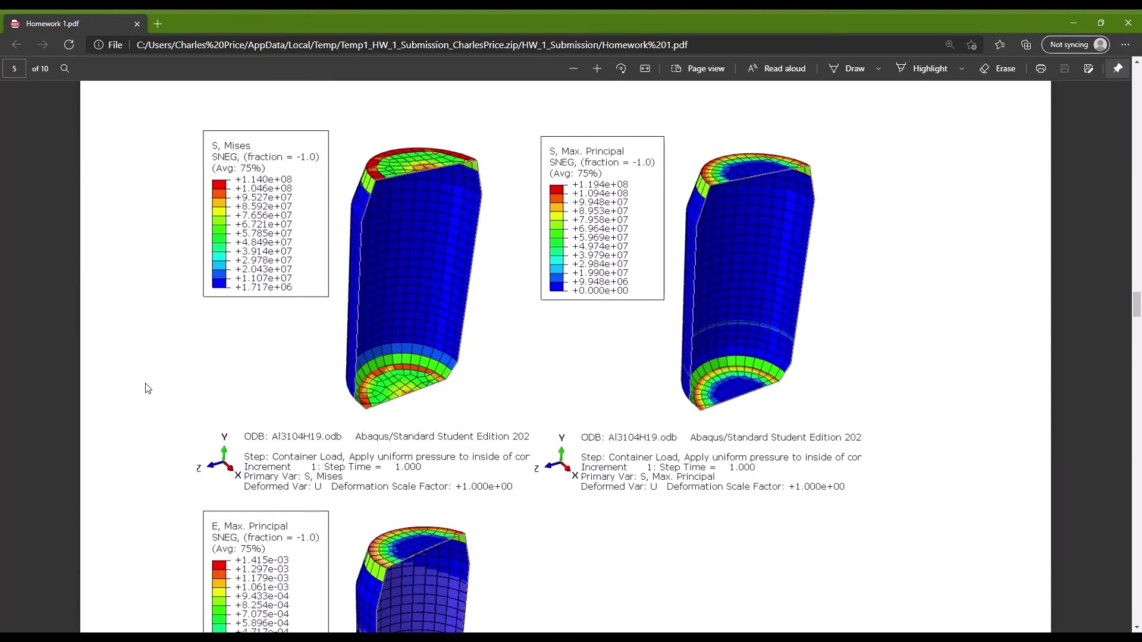
scroll(148, 388, down, 3)
scroll(148, 388, down, 18)
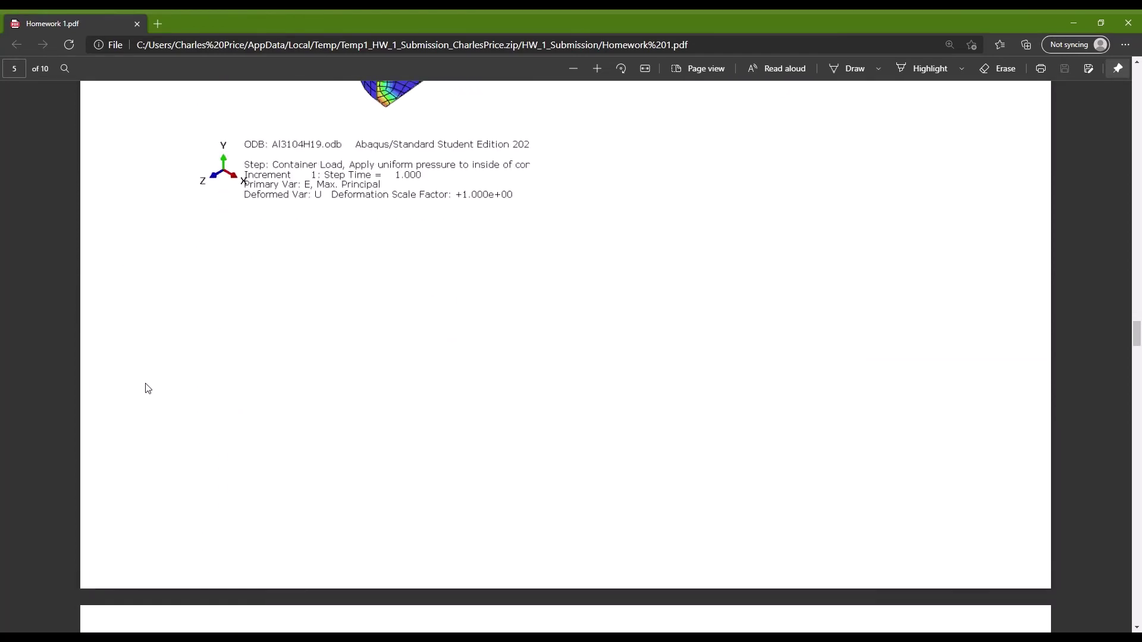
scroll(148, 389, down, 3)
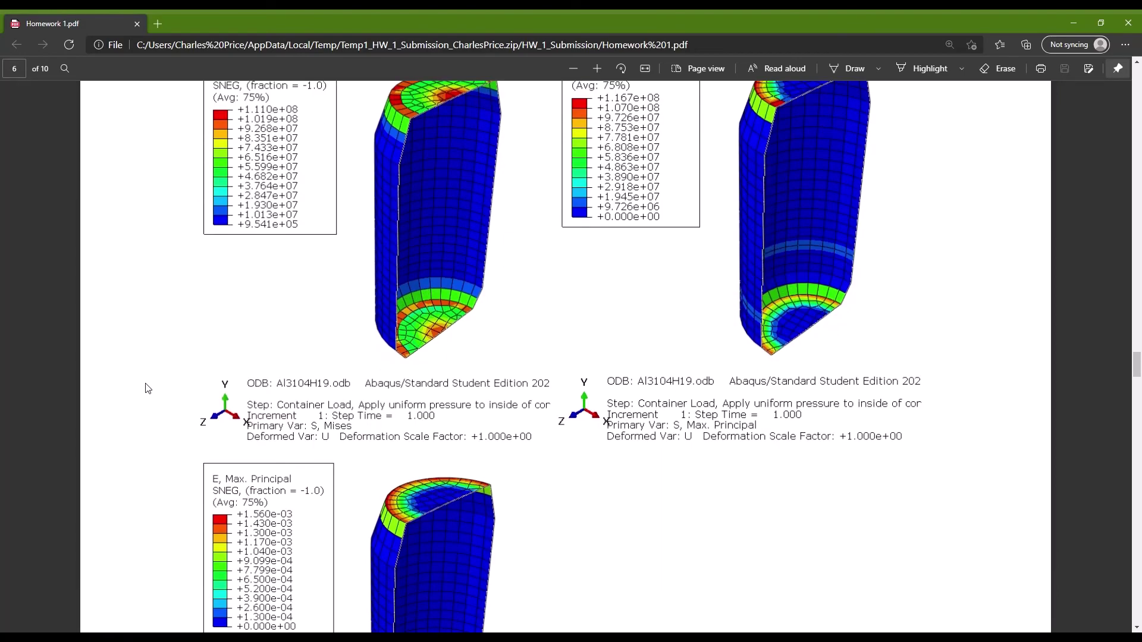
scroll(148, 389, up, 1)
scroll(148, 388, down, 15)
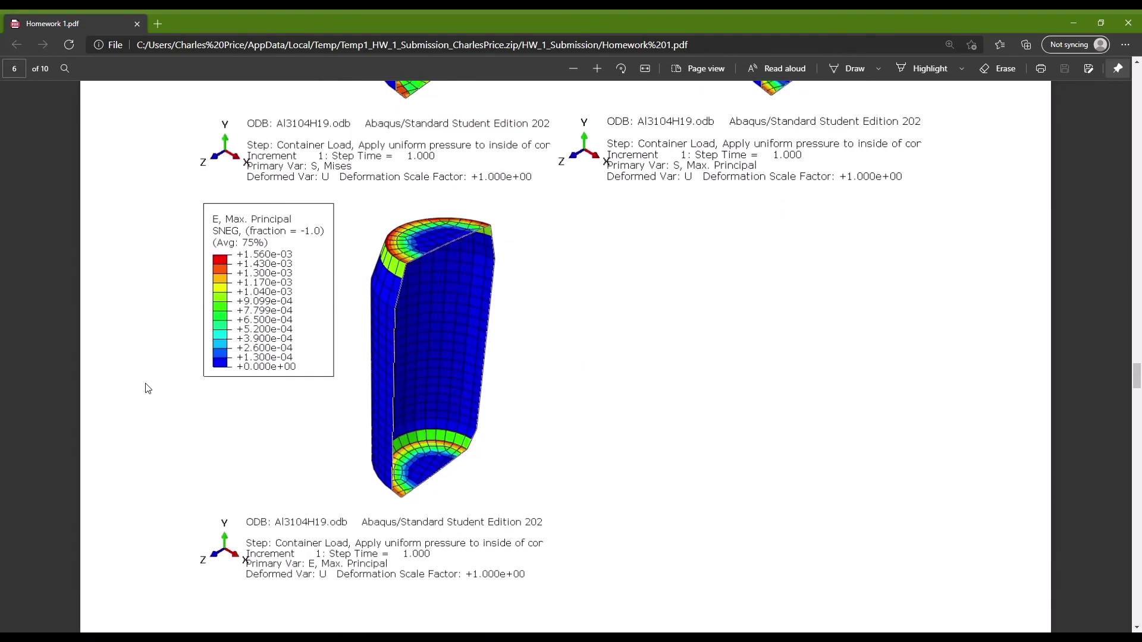
Examine the report's polycarbonate stress and strain contour plots on pages 7 and 8.
scroll(148, 388, down, 3)
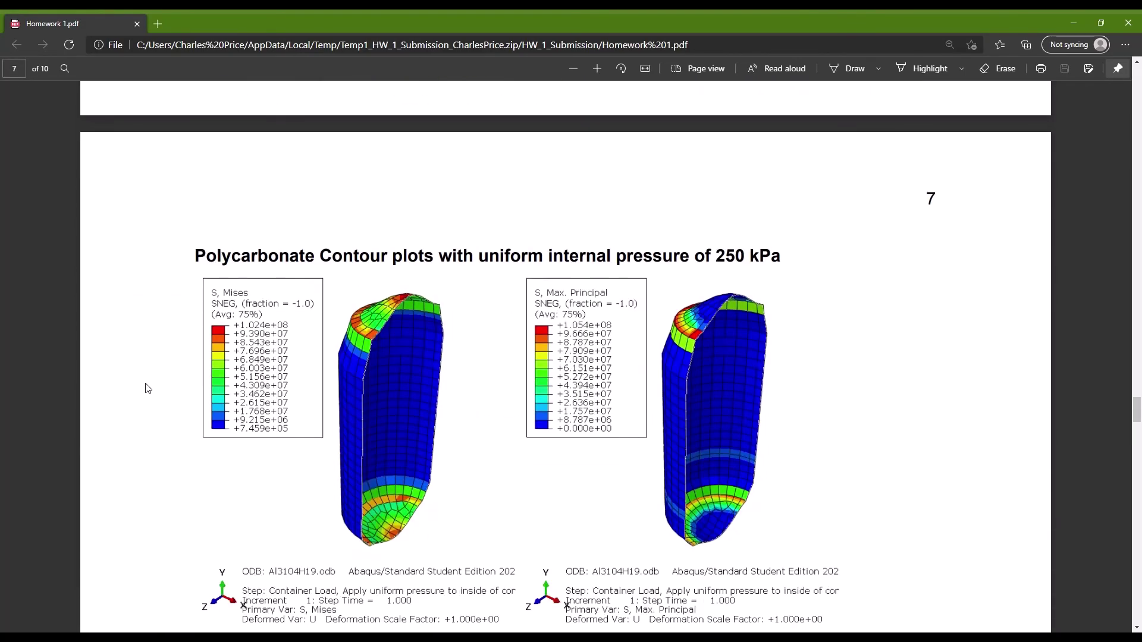
scroll(148, 388, down, 3)
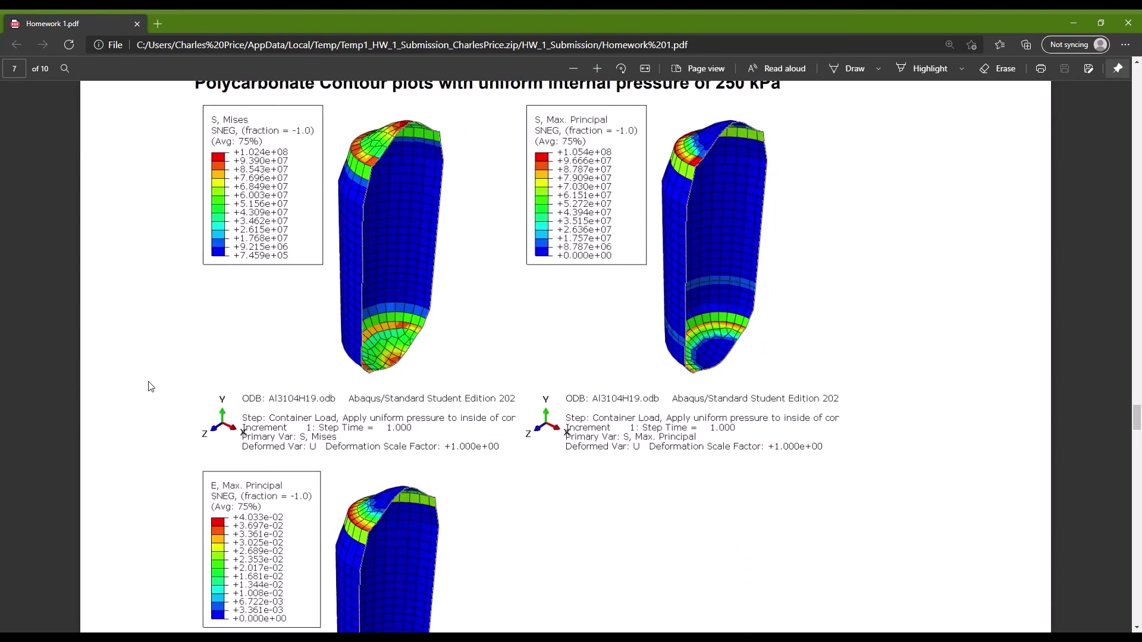
scroll(151, 386, down, 12)
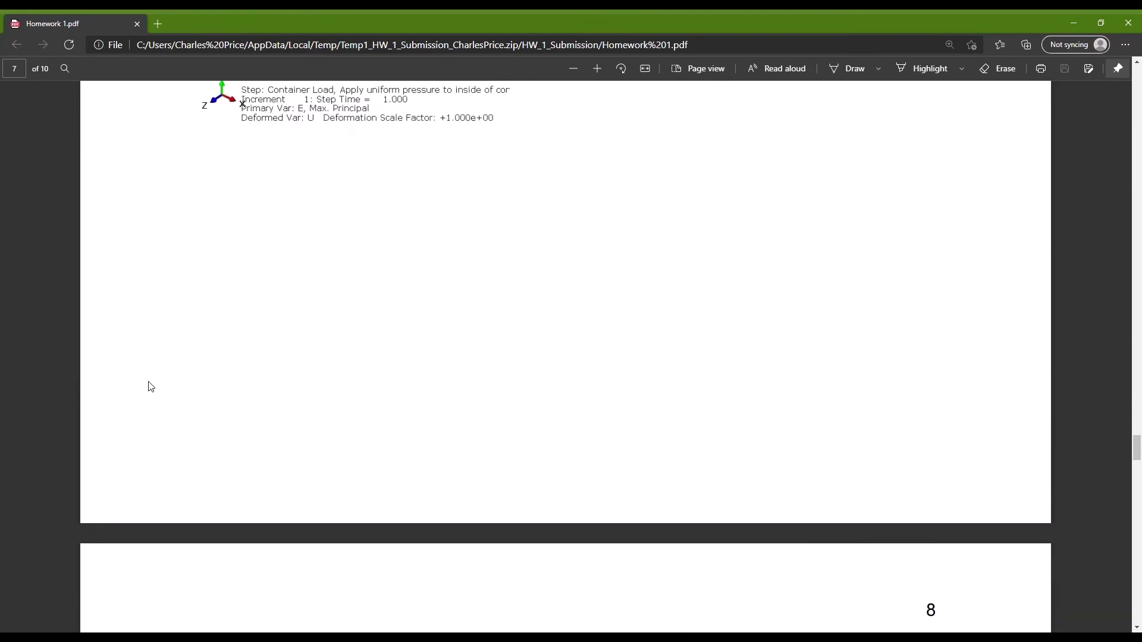
scroll(150, 387, down, 11)
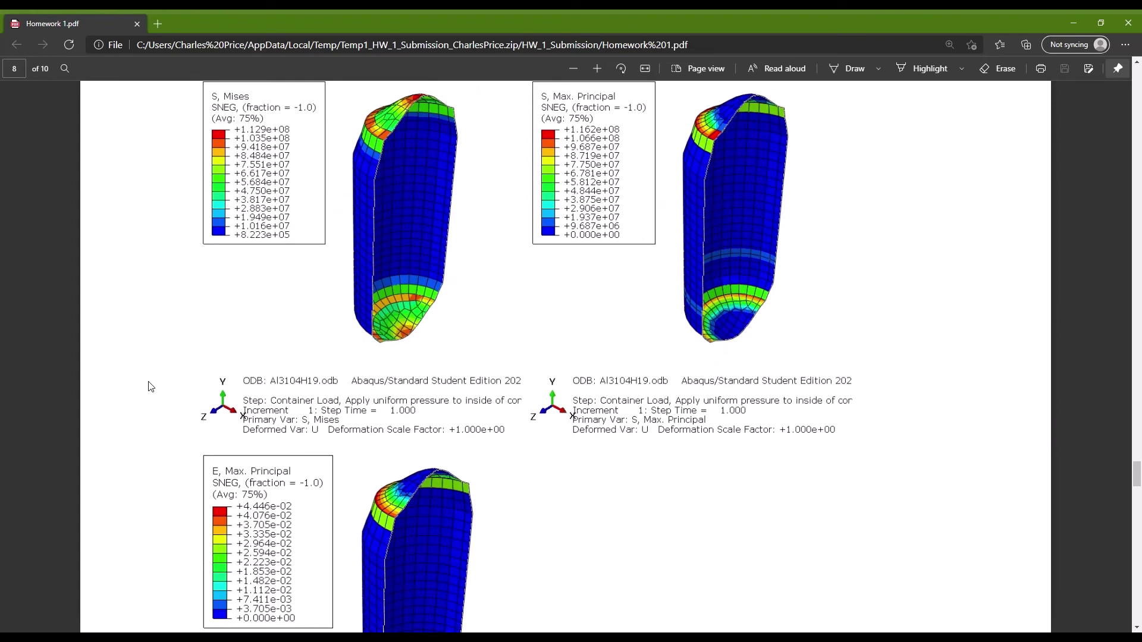
scroll(150, 386, down, 11)
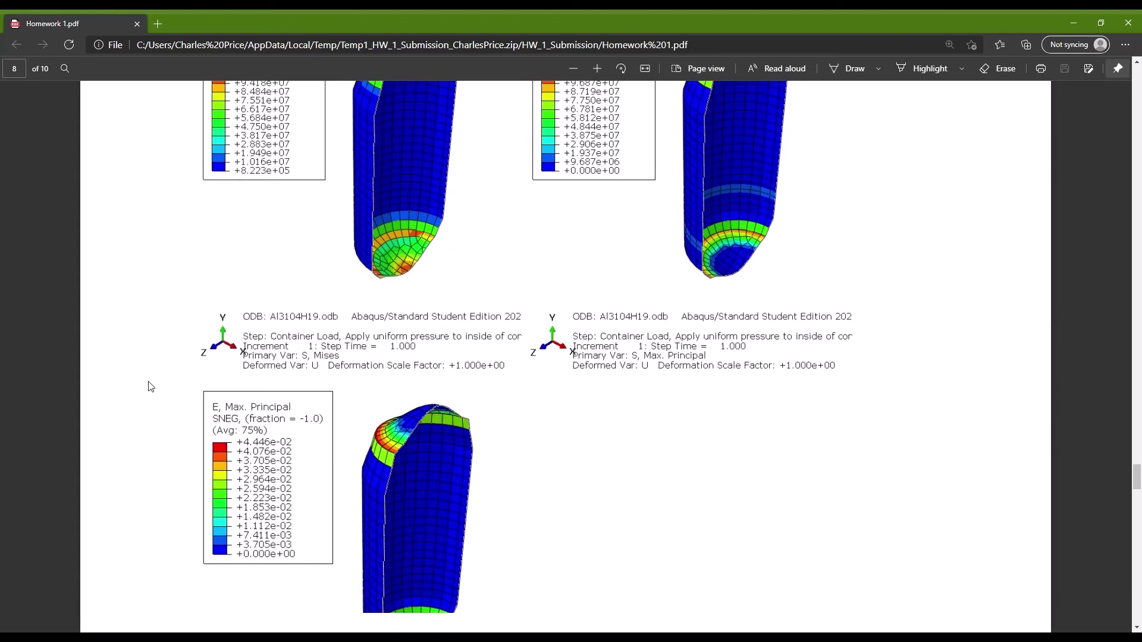
Examine the Aluminum Oxide (99.9% Pure) stress and strain contour plots for internal pressures of 250 kPa and 275.6 kPa.
scroll(151, 386, down, 4)
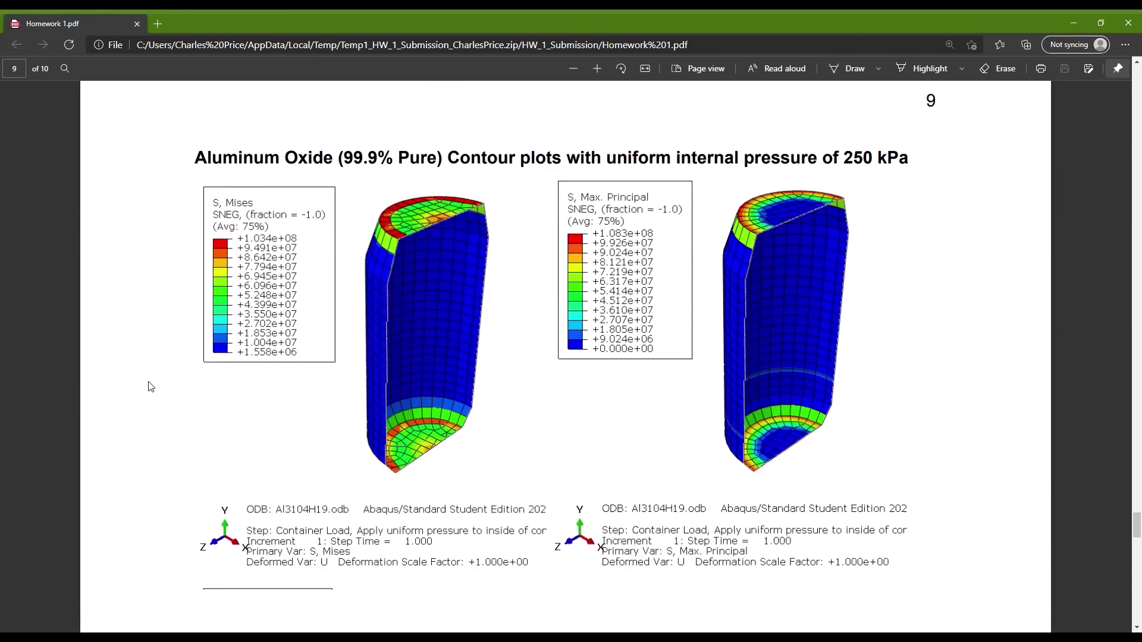
scroll(154, 384, down, 1)
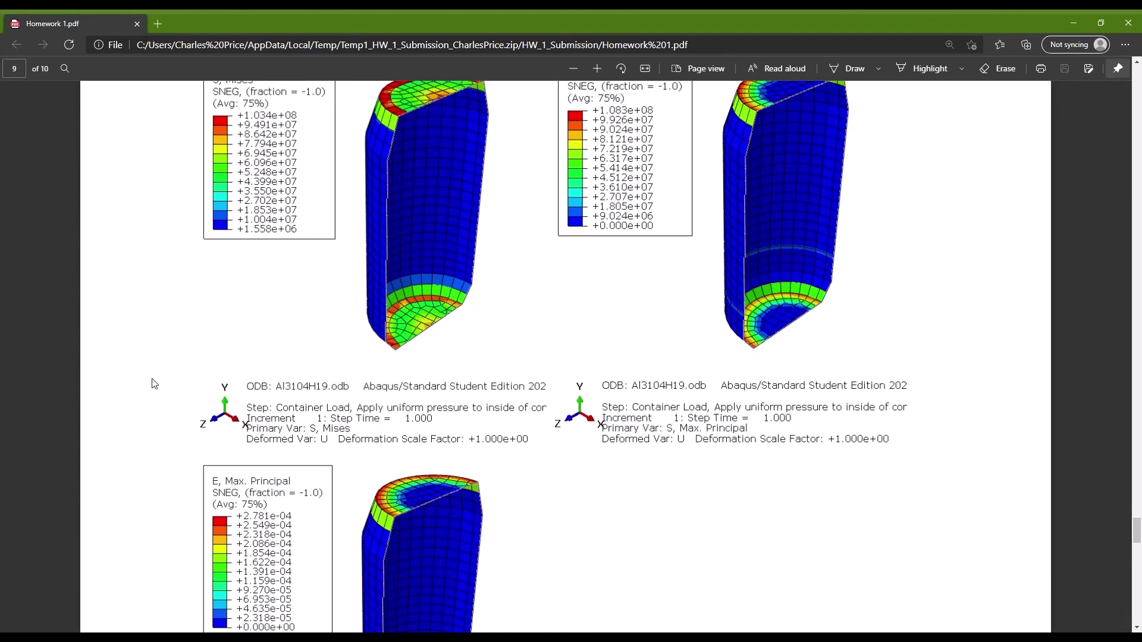
scroll(154, 384, down, 10)
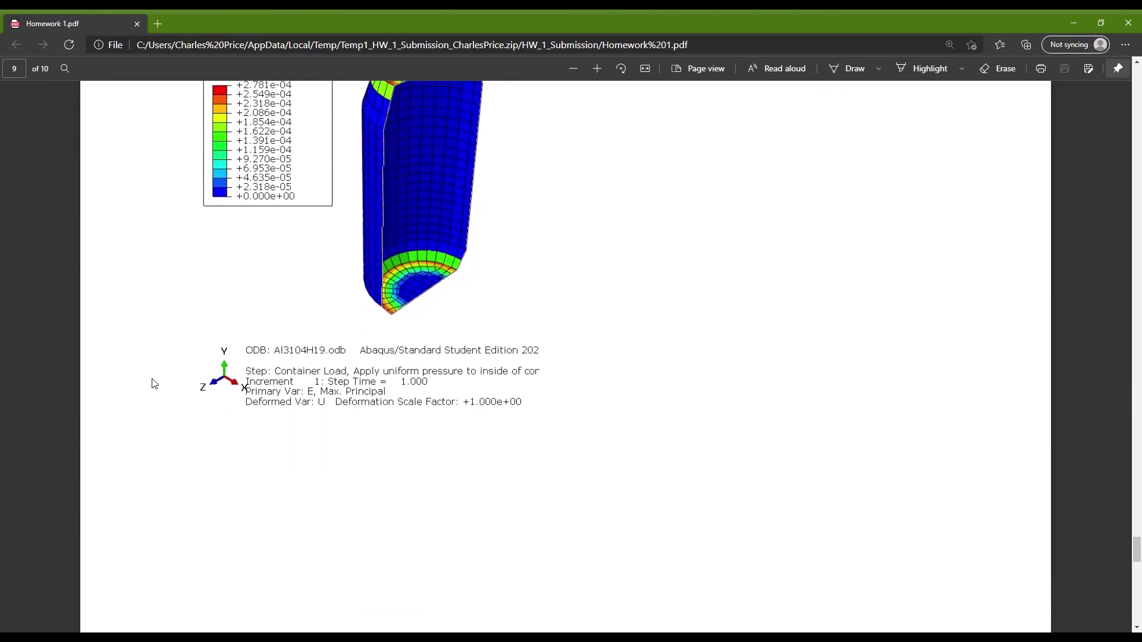
scroll(154, 383, down, 5)
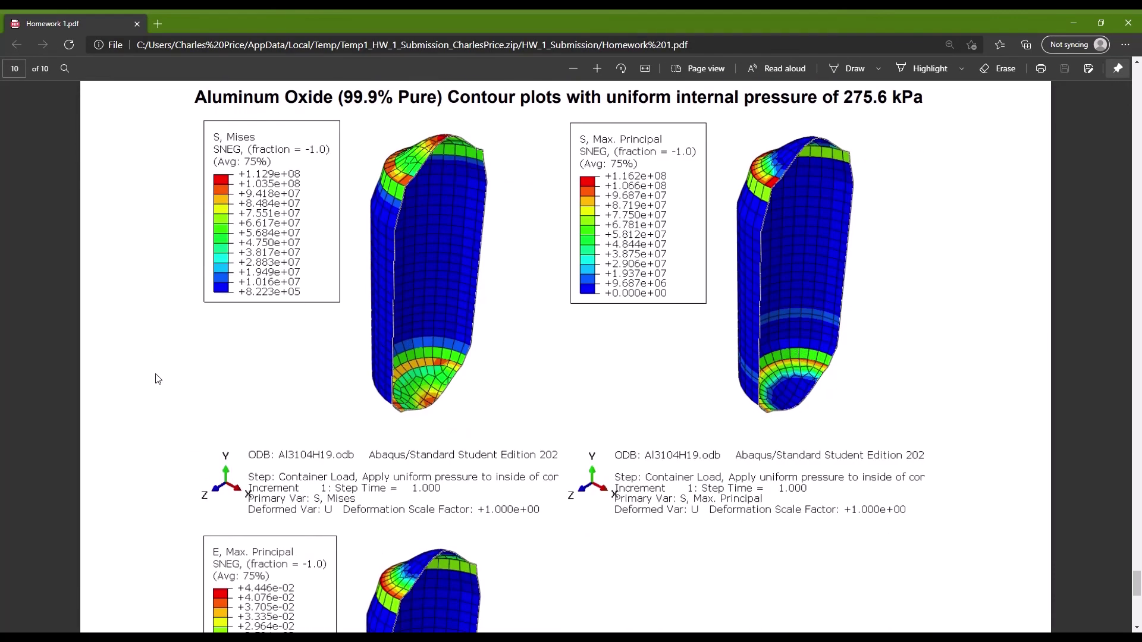
scroll(160, 379, down, 1)
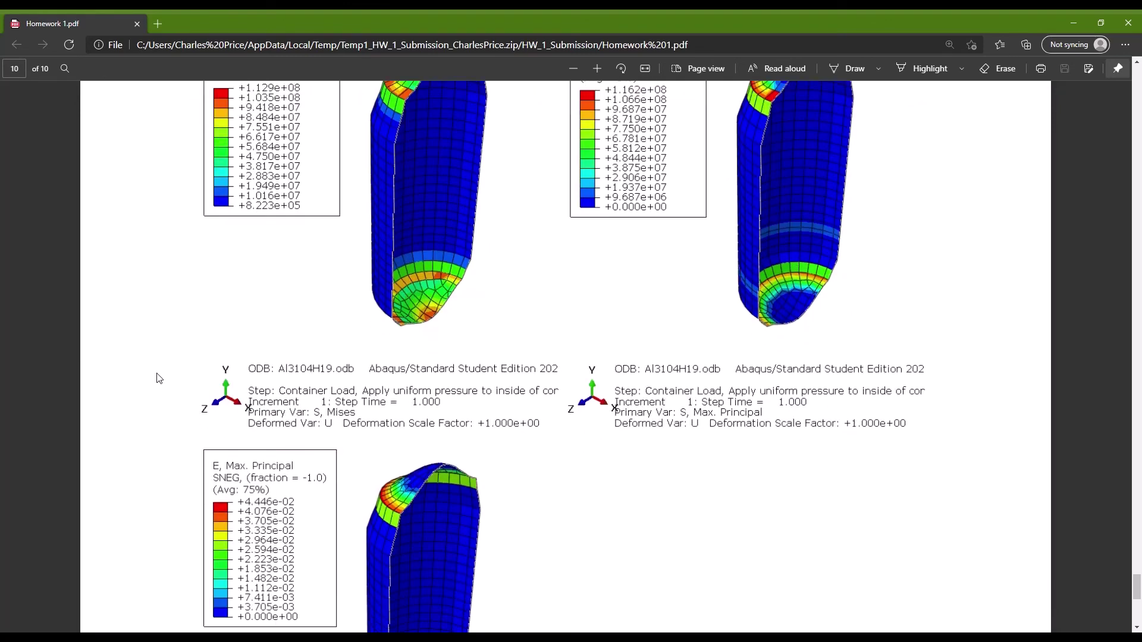
scroll(160, 378, down, 2)
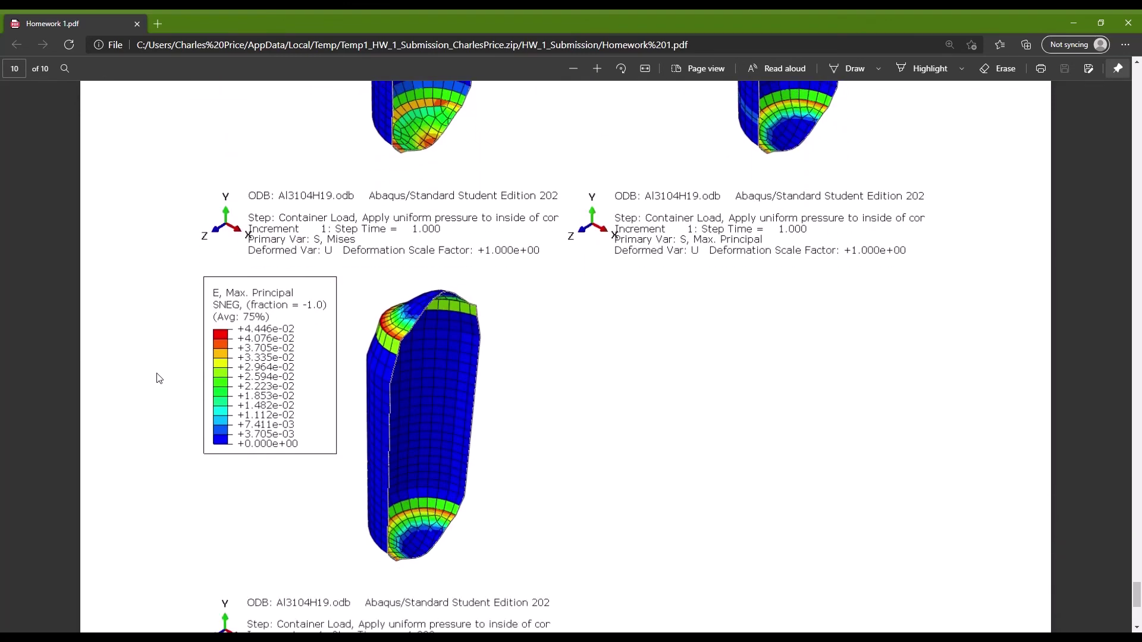
scroll(159, 379, down, 1)
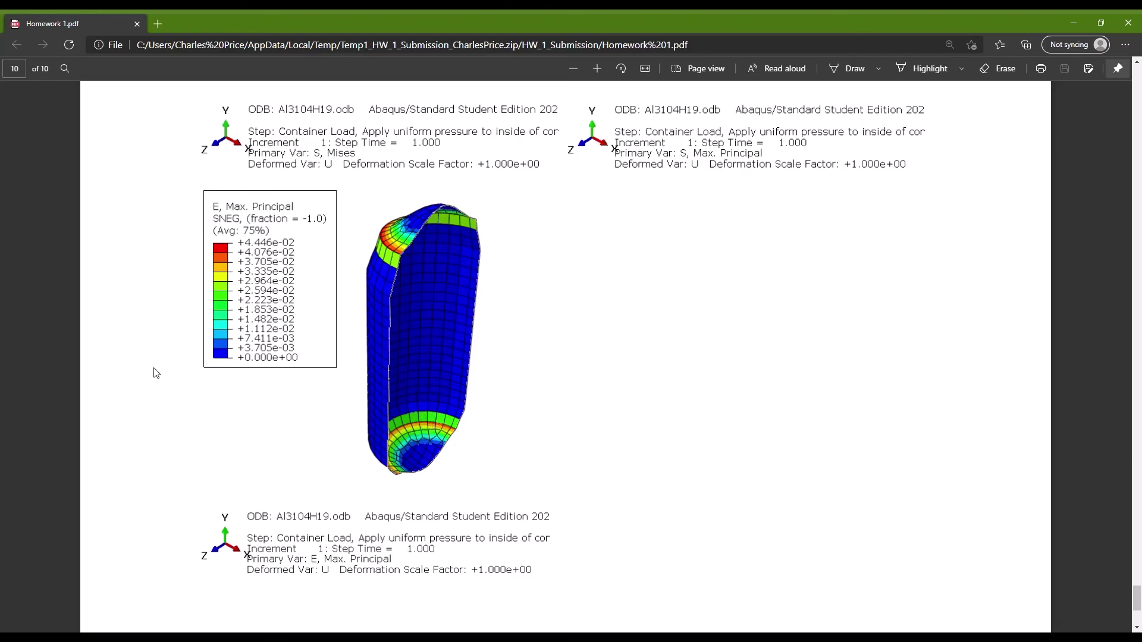